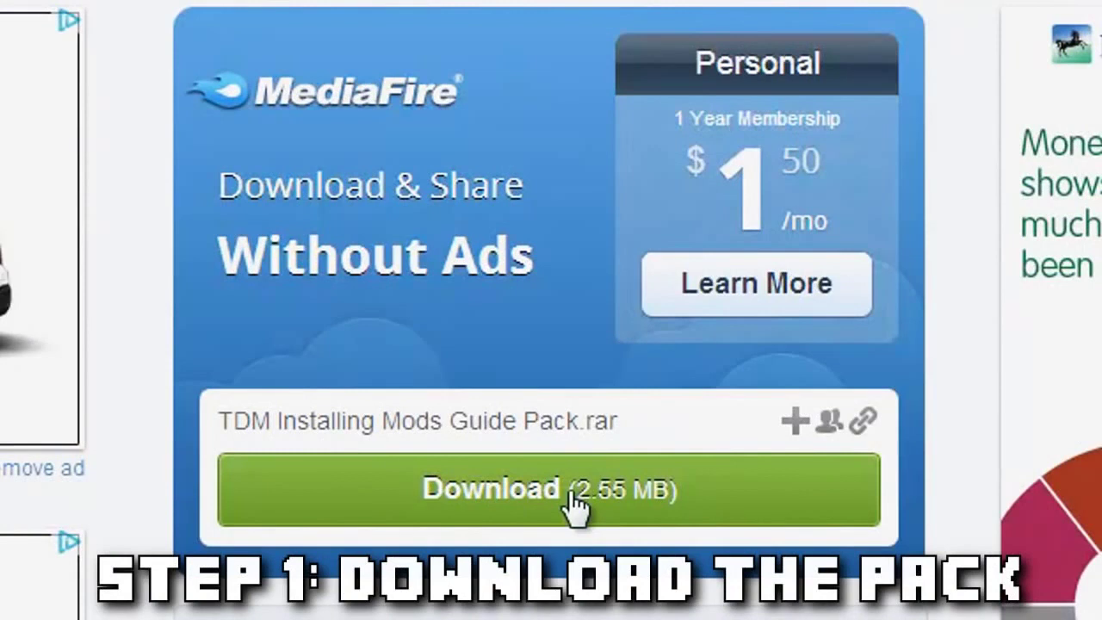
Step: Download TDM Installing Mods Guide Pack.rar from MediaFire and extract its files into the Installing Mods folder on the desktop
{"action": "left_click", "coordinate": [571, 502]}
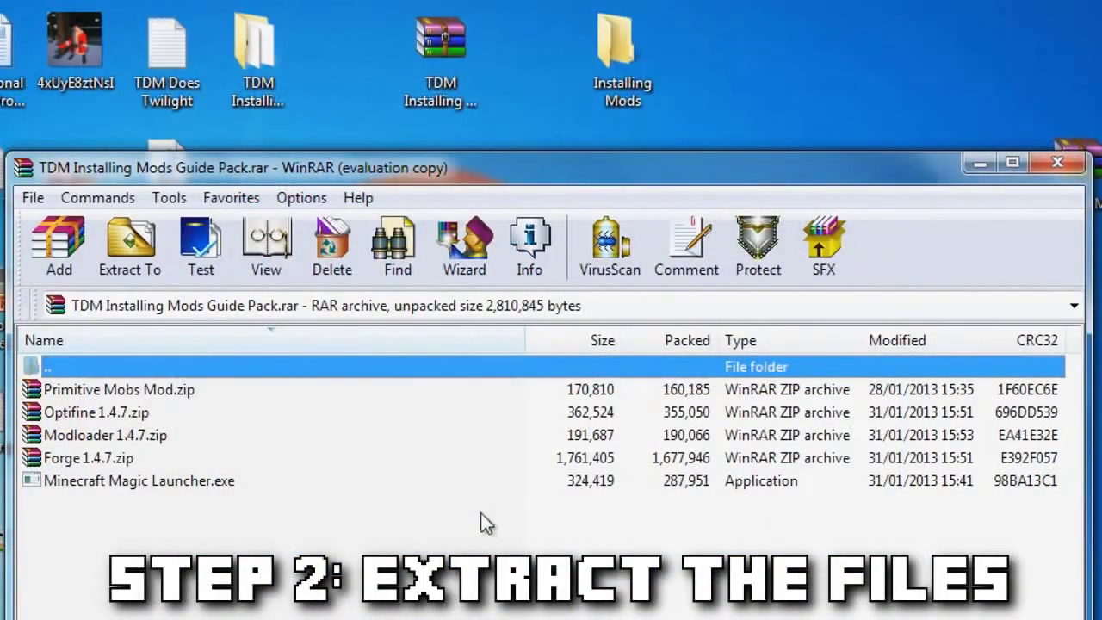
{"action": "left_click", "coordinate": [153, 487]}
{"action": "left_click", "coordinate": [115, 458]}
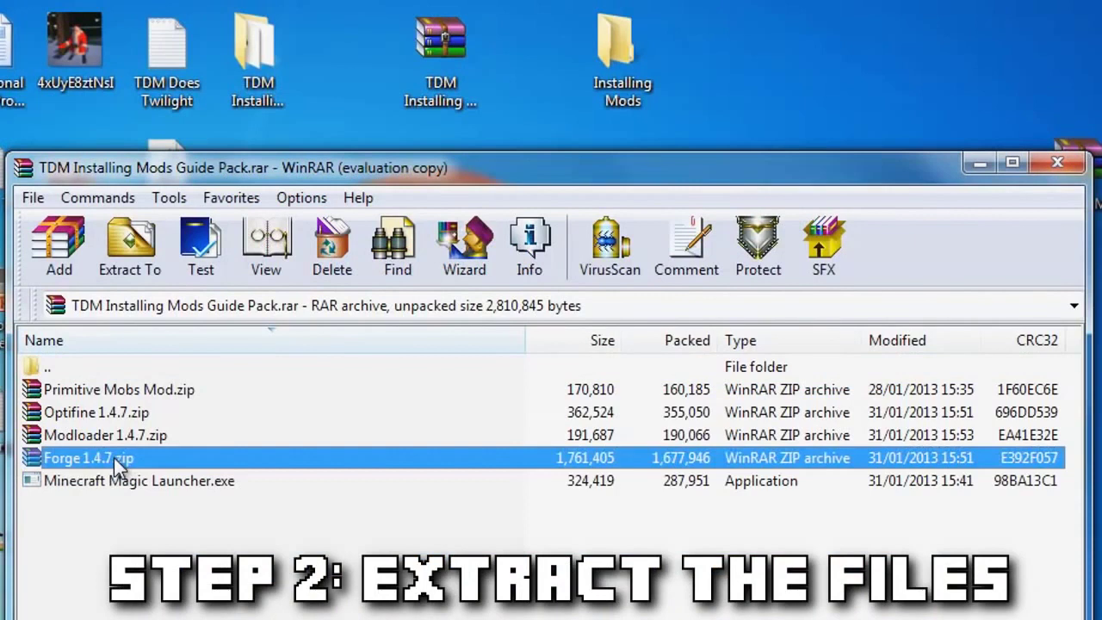
{"action": "left_click", "coordinate": [117, 432]}
{"action": "left_click", "coordinate": [116, 411]}
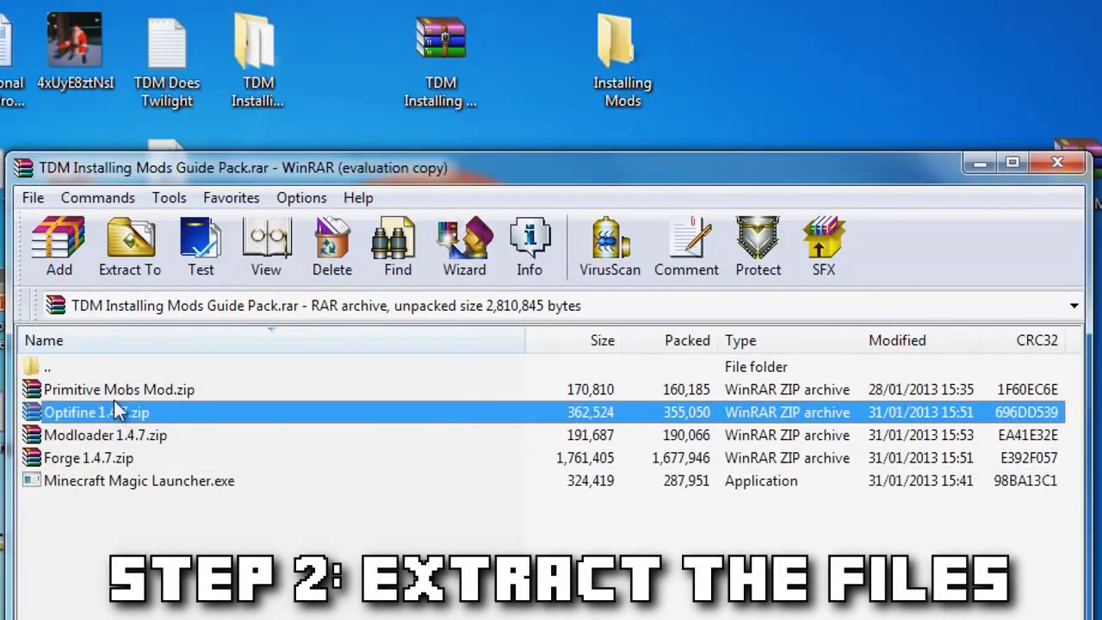
{"action": "left_click", "coordinate": [113, 390]}
{"action": "left_click_drag", "start_coordinate": [131, 521], "coordinate": [620, 79]}
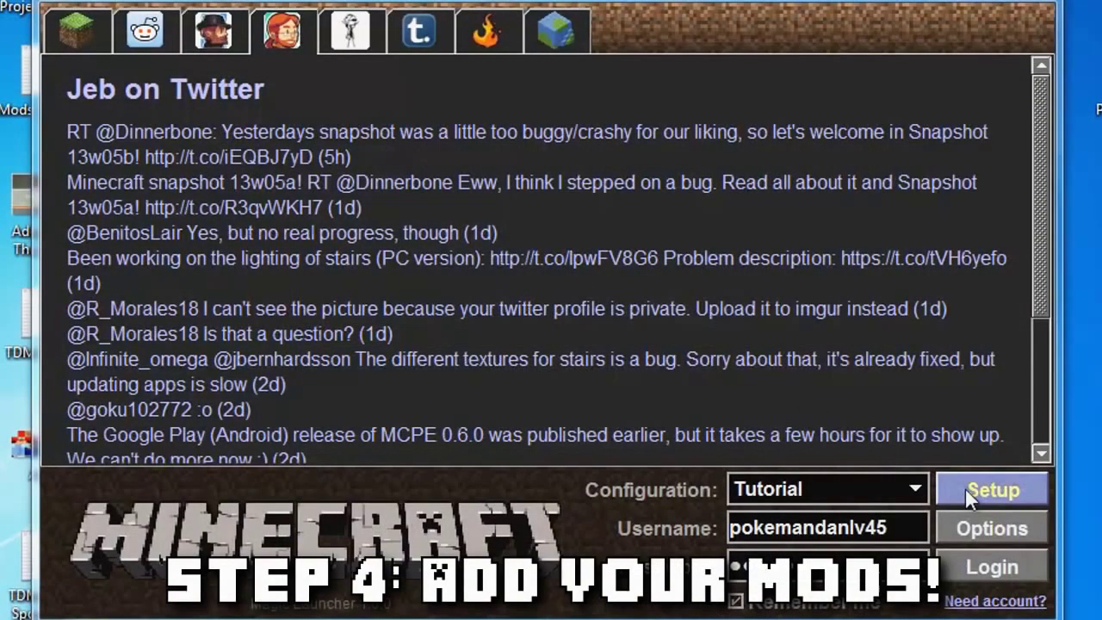
Step: In Magic Launcher, open the setup of the Tutorial configuration and add Modloader 1.4.7.zip from the TDM Installing Mods folder
{"action": "left_click", "coordinate": [965, 490]}
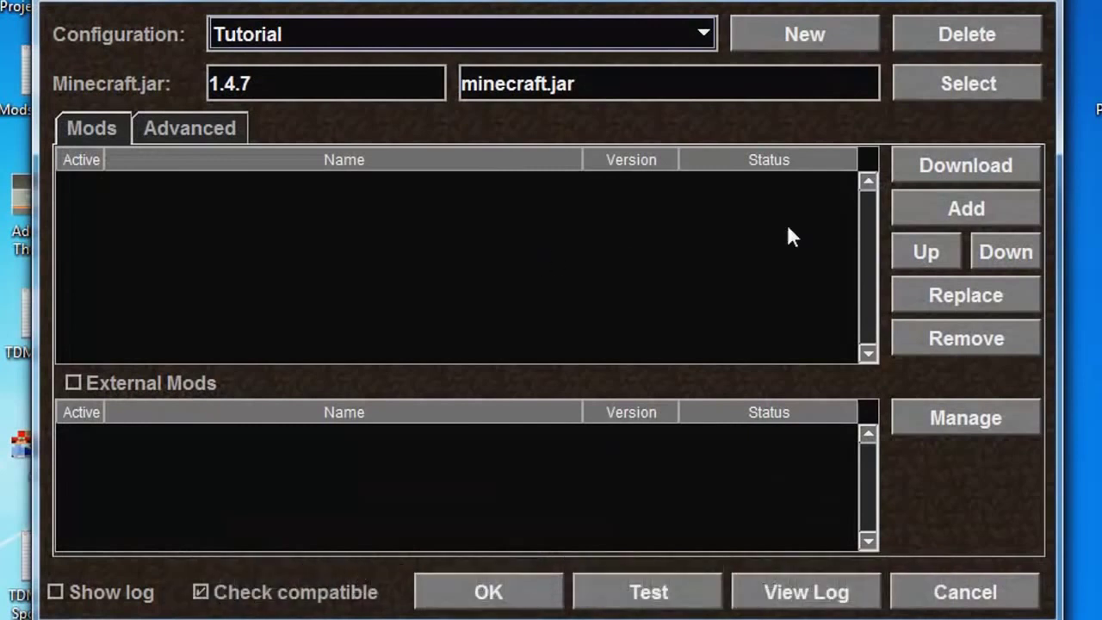
{"action": "left_click", "coordinate": [917, 208]}
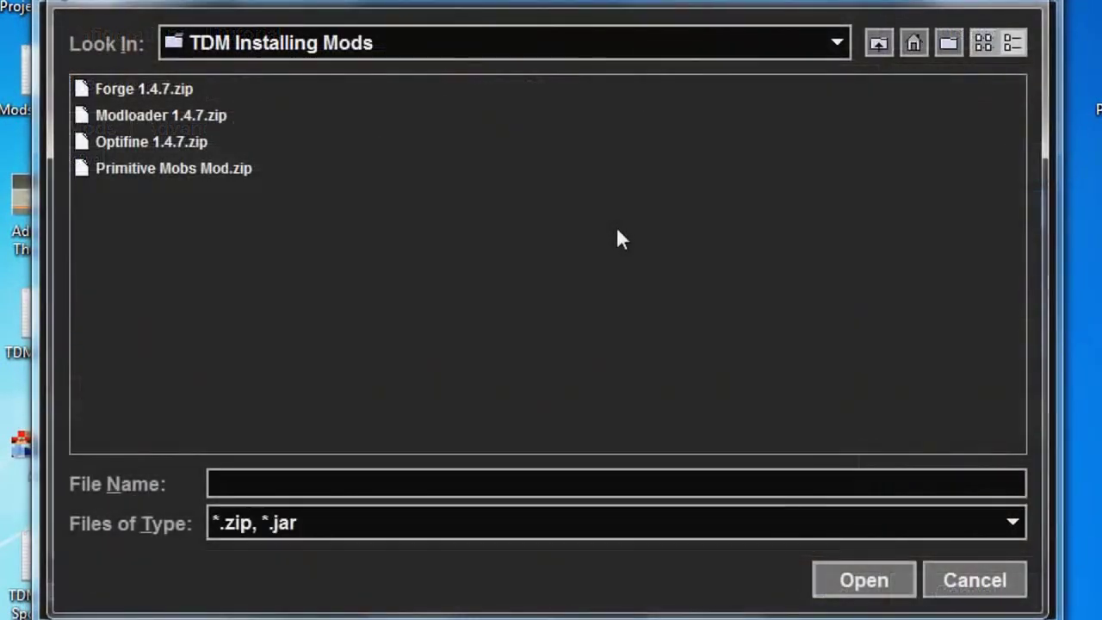
{"action": "left_click", "coordinate": [836, 43]}
{"action": "left_click", "coordinate": [840, 76]}
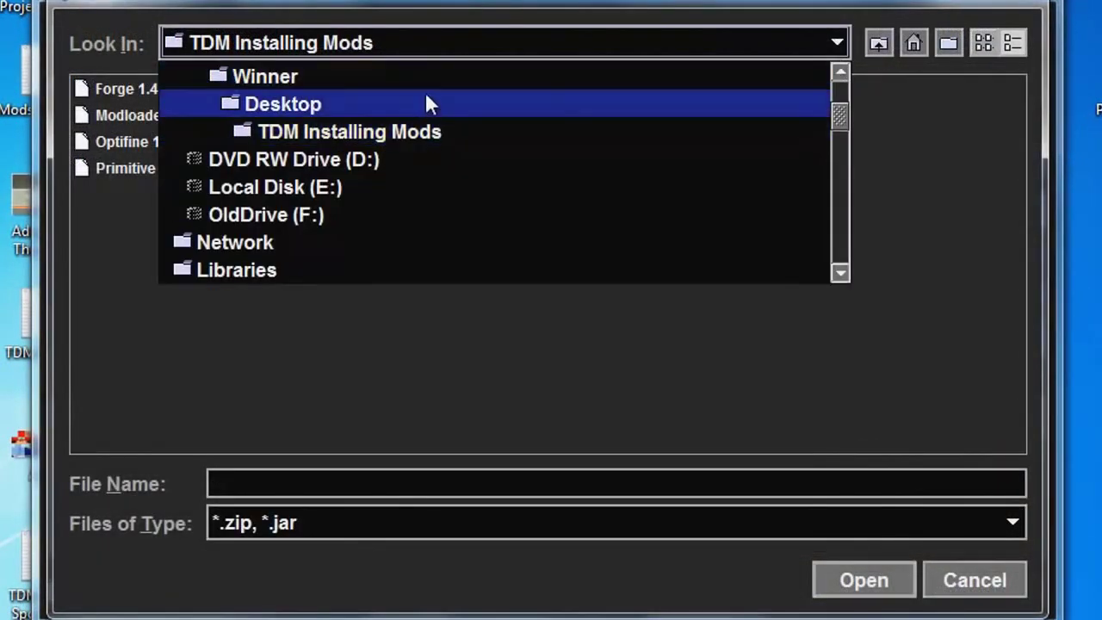
{"action": "left_click", "coordinate": [422, 138]}
{"action": "left_click", "coordinate": [184, 116]}
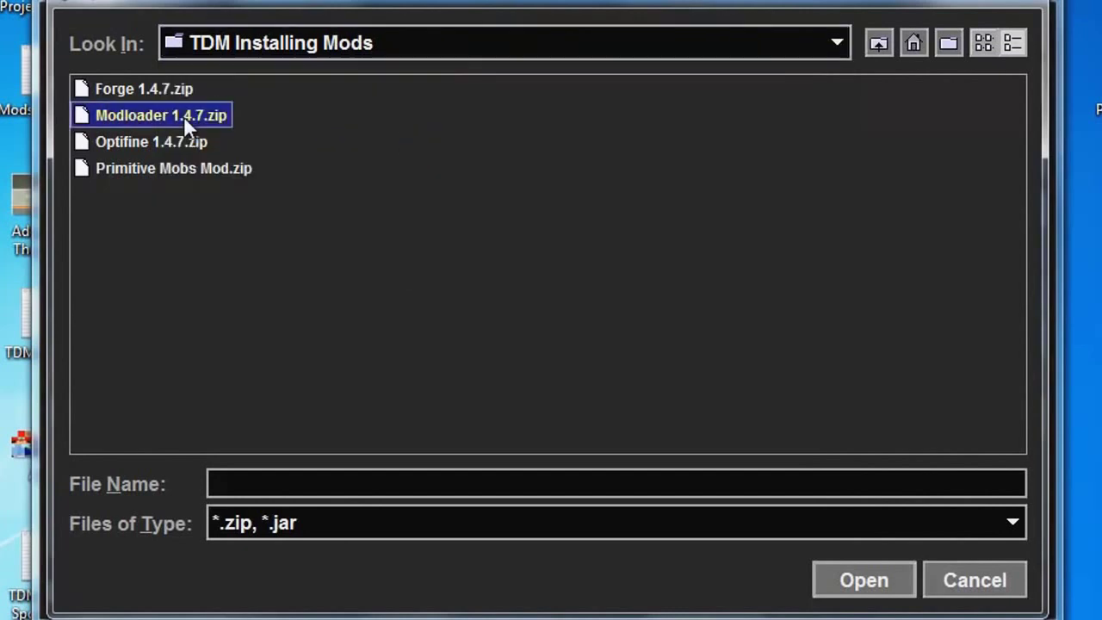
{"action": "left_click", "coordinate": [865, 583]}
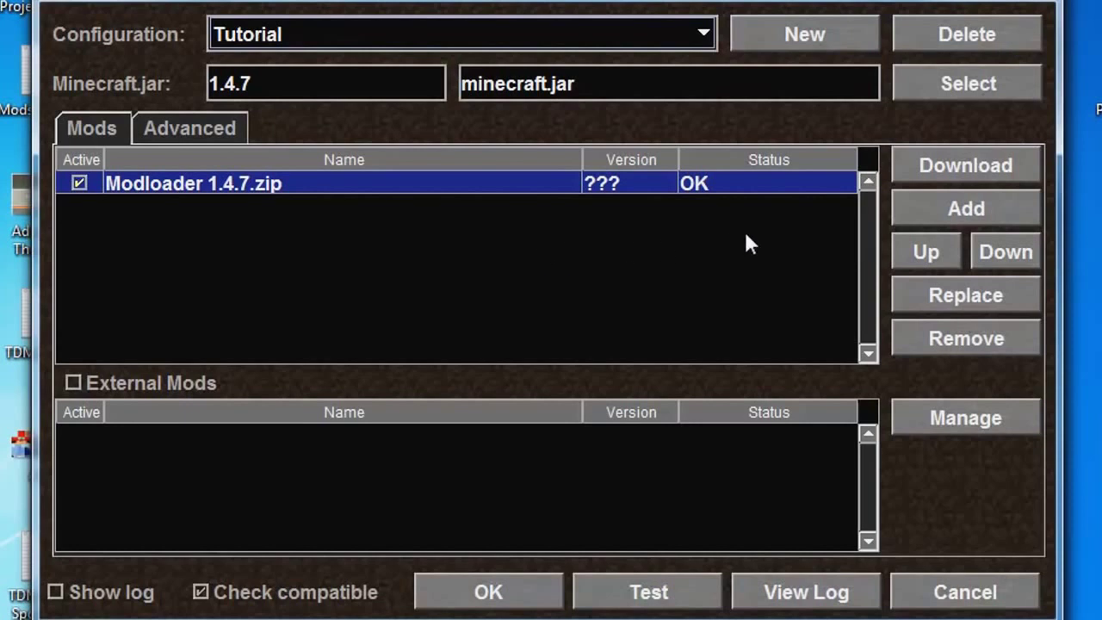
Step: Add Forge 1.4.7.zip to the configuration's mods and deactivate Modloader 1.4.7.zip
{"action": "left_click", "coordinate": [961, 207]}
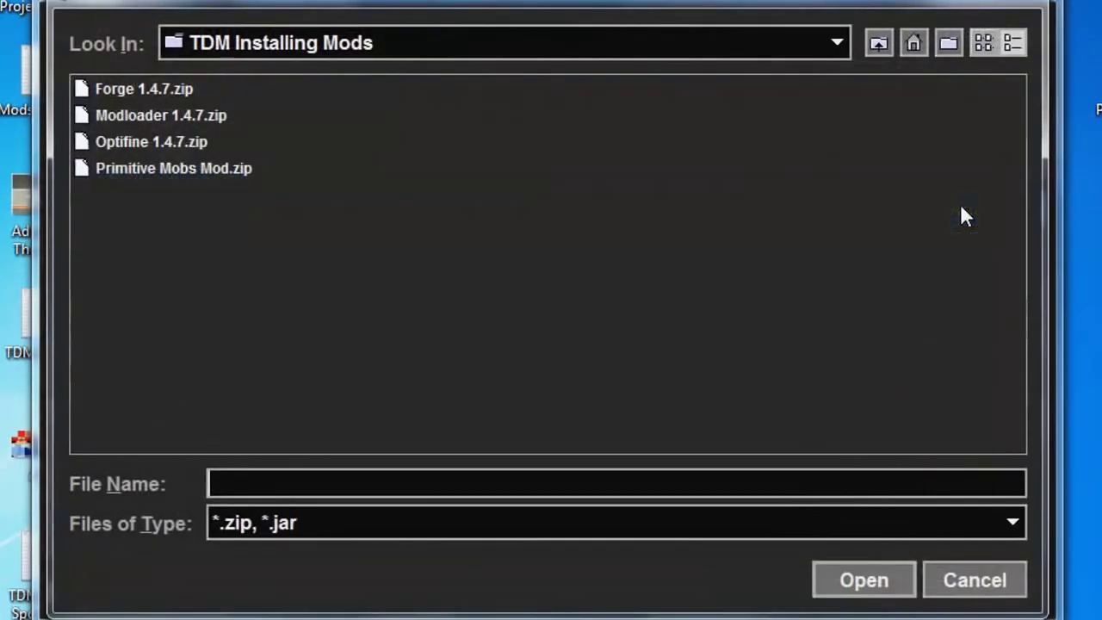
{"action": "left_click", "coordinate": [187, 89]}
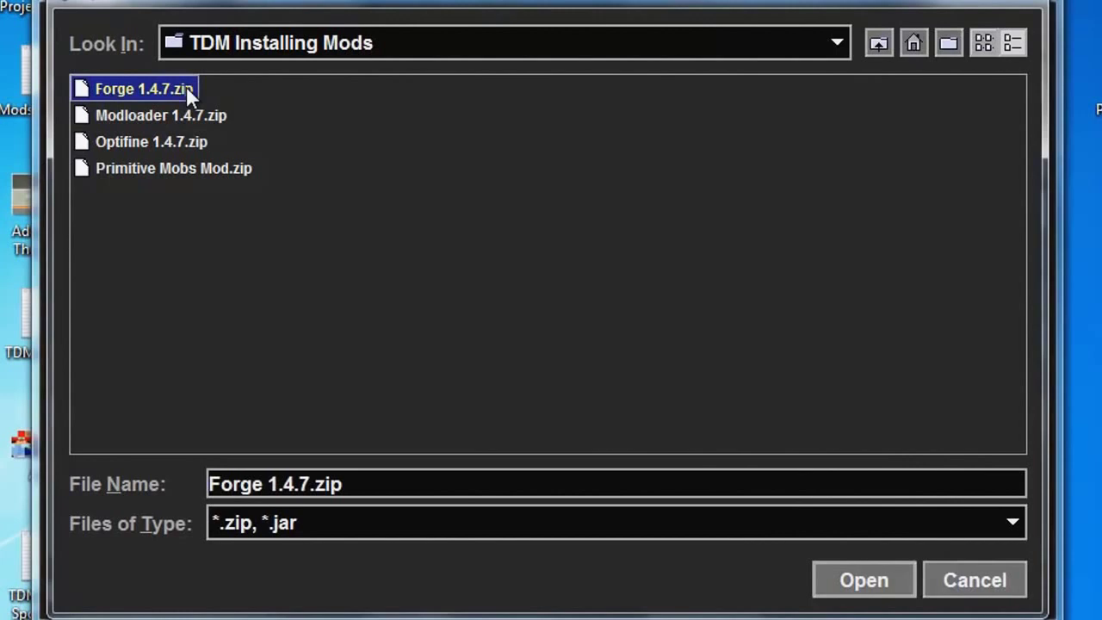
{"action": "left_click", "coordinate": [861, 581]}
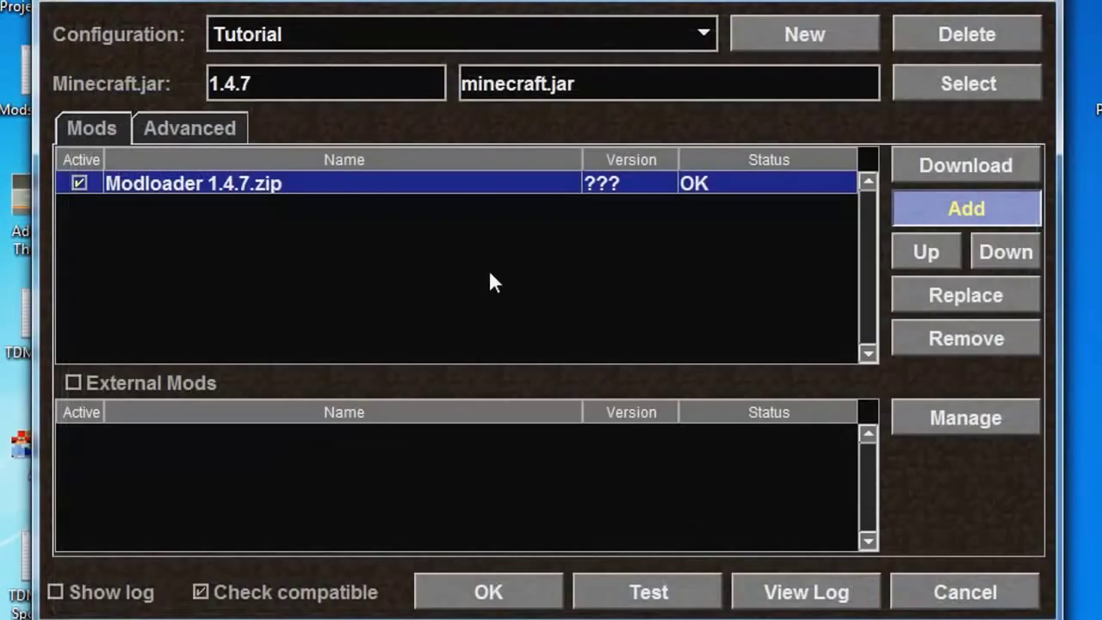
{"action": "left_click", "coordinate": [78, 183]}
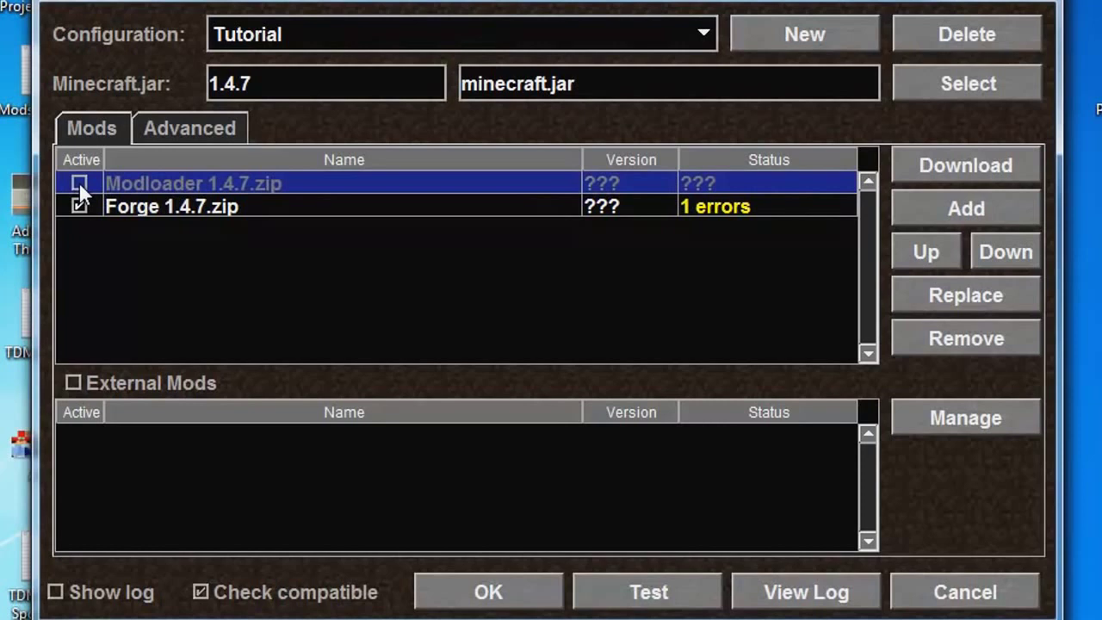
Step: Add Optifine 1.4.7.zip, move it below Forge 1.4.7.zip in the load order, and save the setup
{"action": "left_click", "coordinate": [945, 212]}
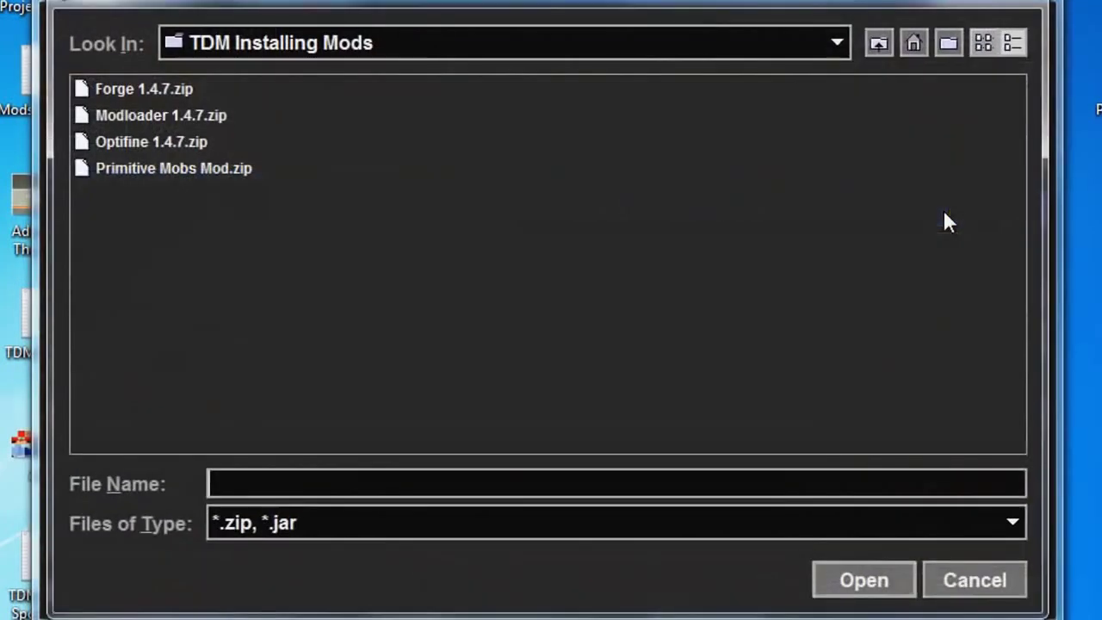
{"action": "left_click", "coordinate": [156, 144]}
{"action": "left_click", "coordinate": [849, 579]}
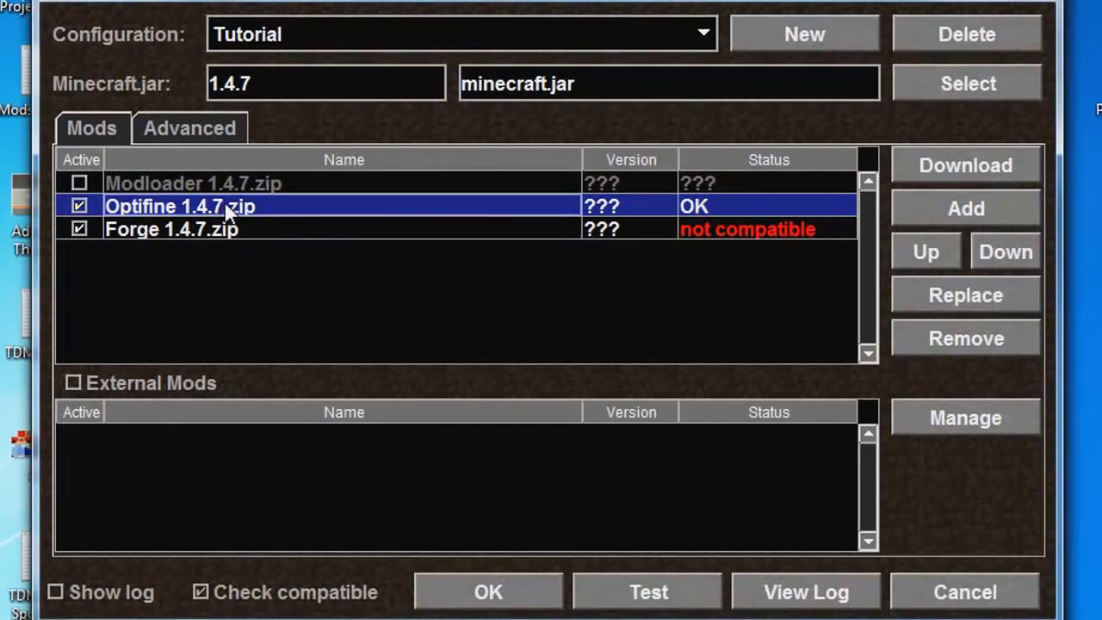
{"action": "left_click", "coordinate": [1009, 260]}
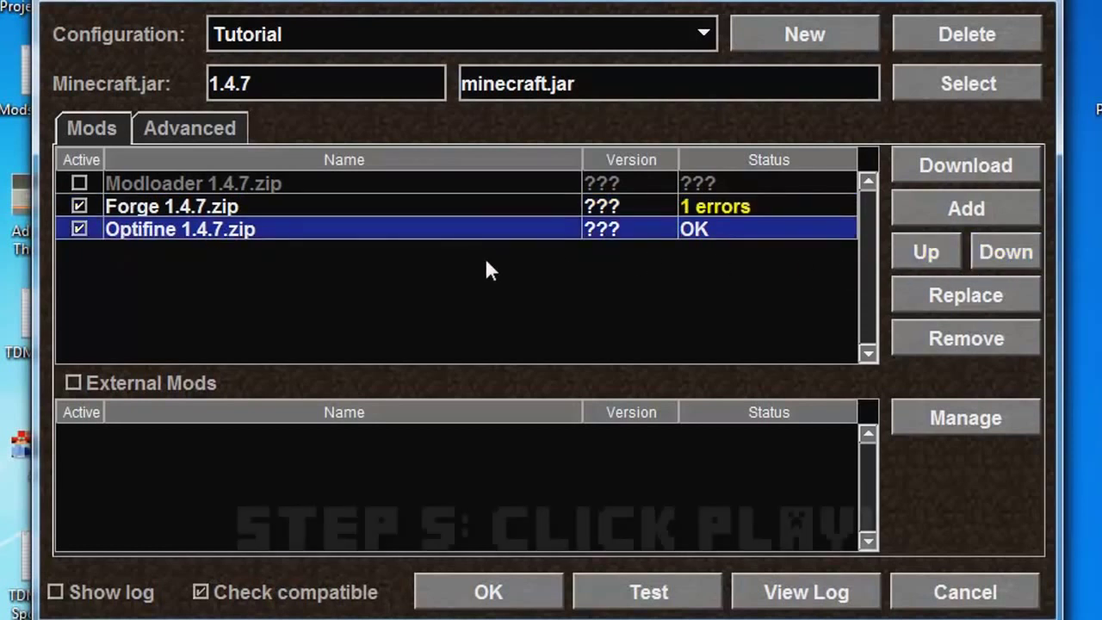
{"action": "left_click", "coordinate": [487, 593]}
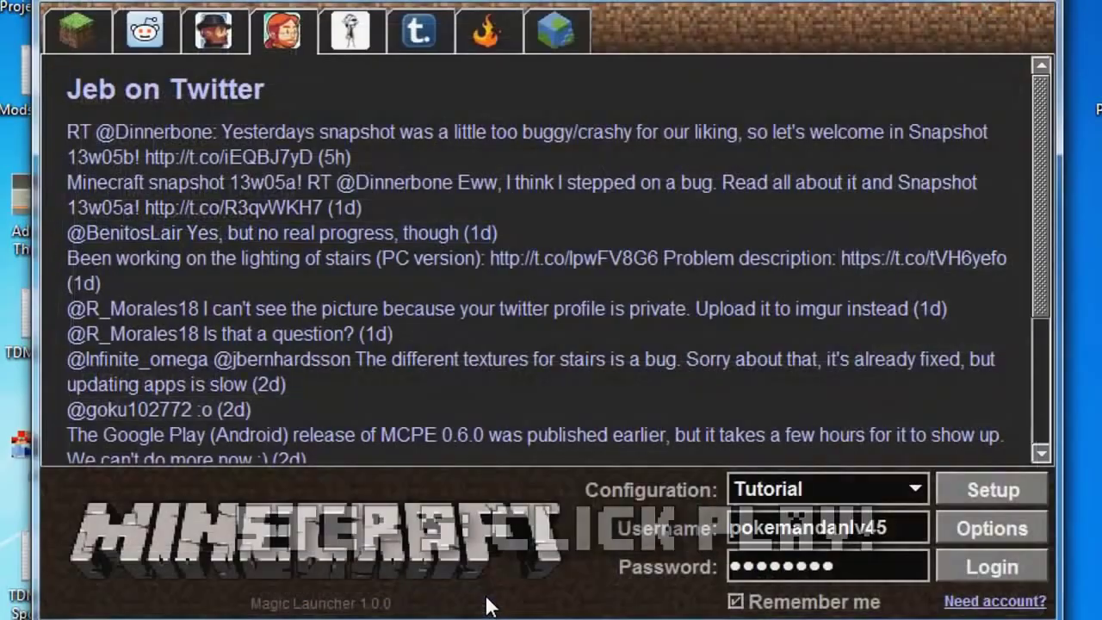
Step: Log in to launch Minecraft with the Tutorial configuration and check the game's list of loaded mods
{"action": "left_click", "coordinate": [986, 569]}
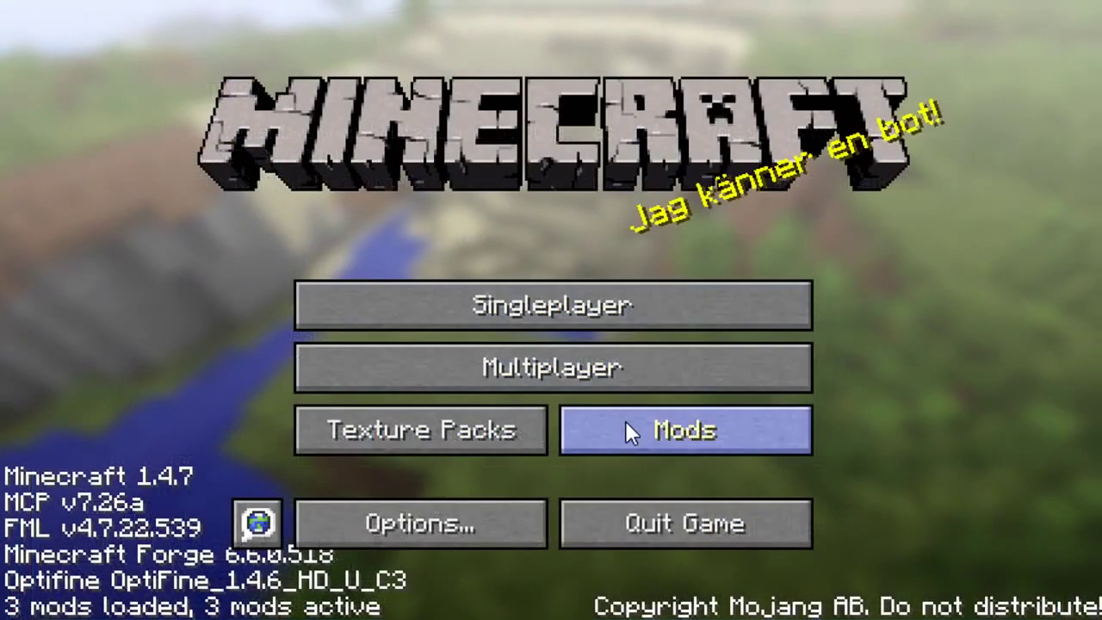
{"action": "left_click", "coordinate": [629, 431]}
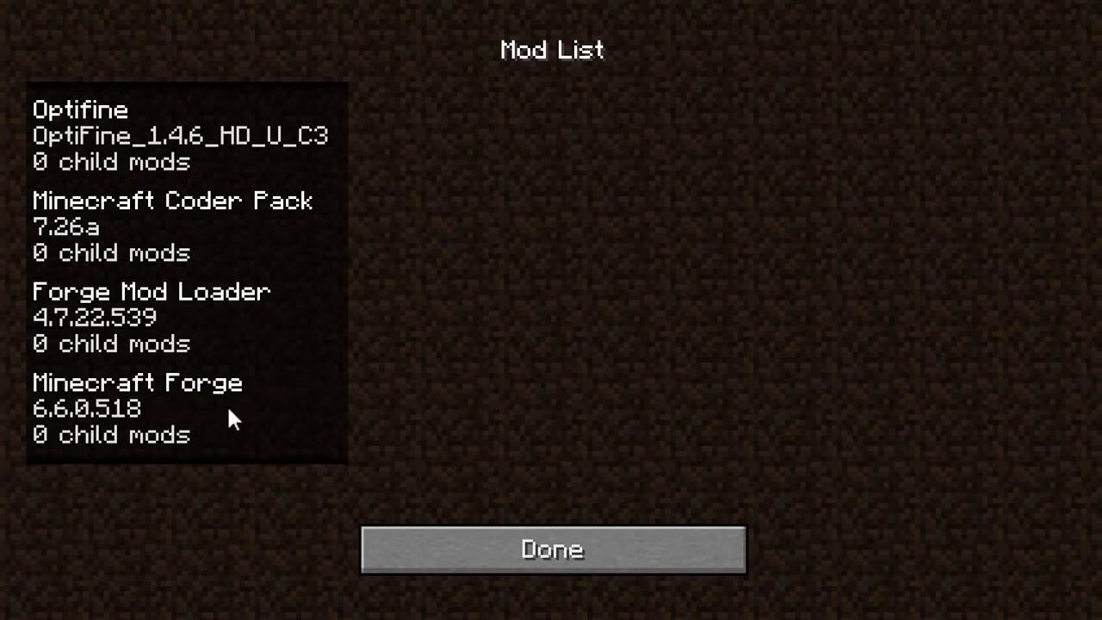
{"action": "left_click", "coordinate": [537, 548]}
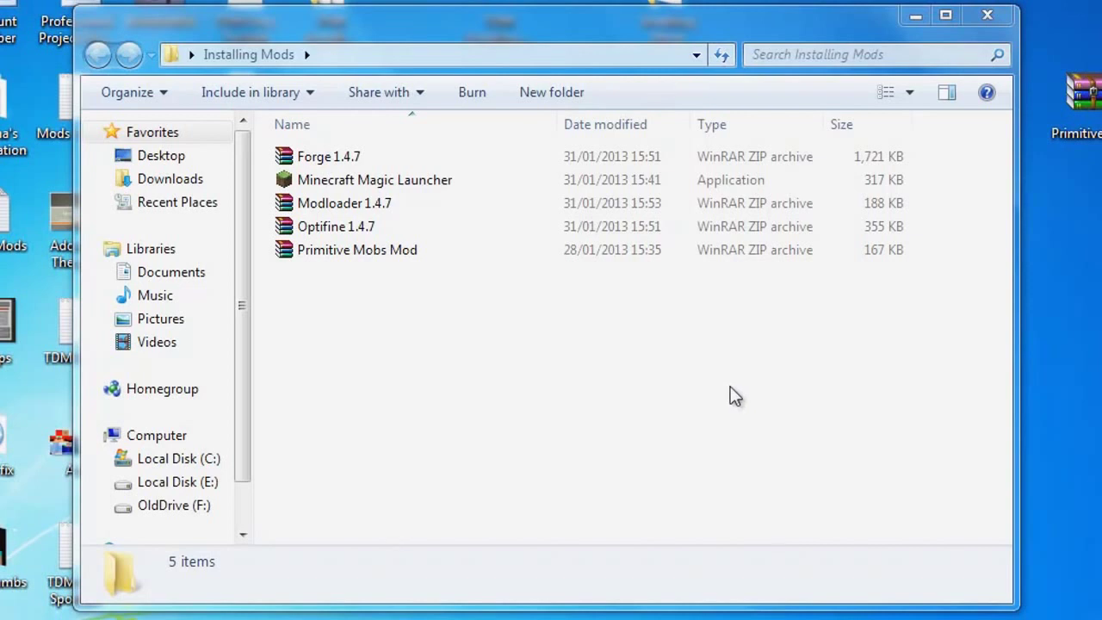
Step: Copy the Primitive Mobs Mod archive from the Installing Mods folder into the .minecraft mods folder under %appdata%
{"action": "left_click", "coordinate": [378, 248]}
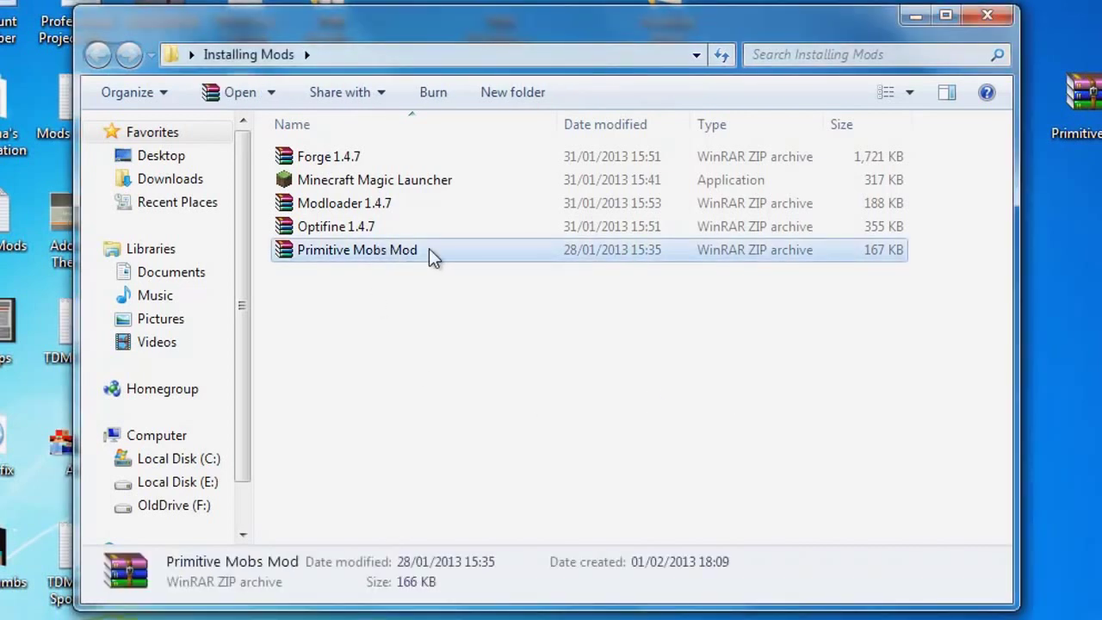
{"action": "double_click", "coordinate": [430, 251]}
{"action": "right_click", "coordinate": [430, 250]}
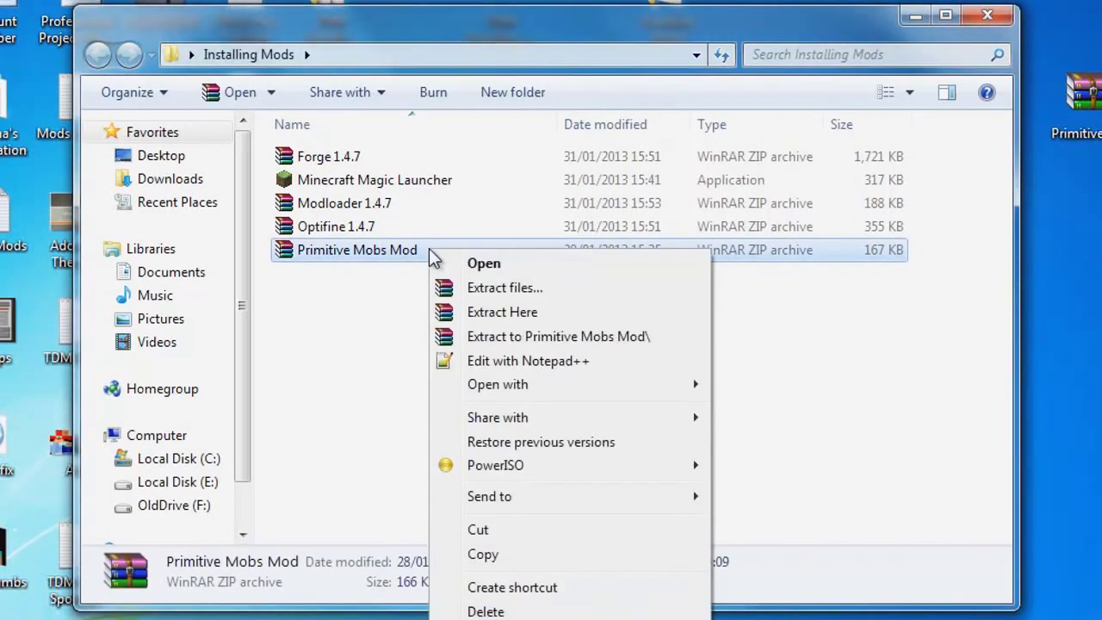
{"action": "left_click", "coordinate": [487, 555]}
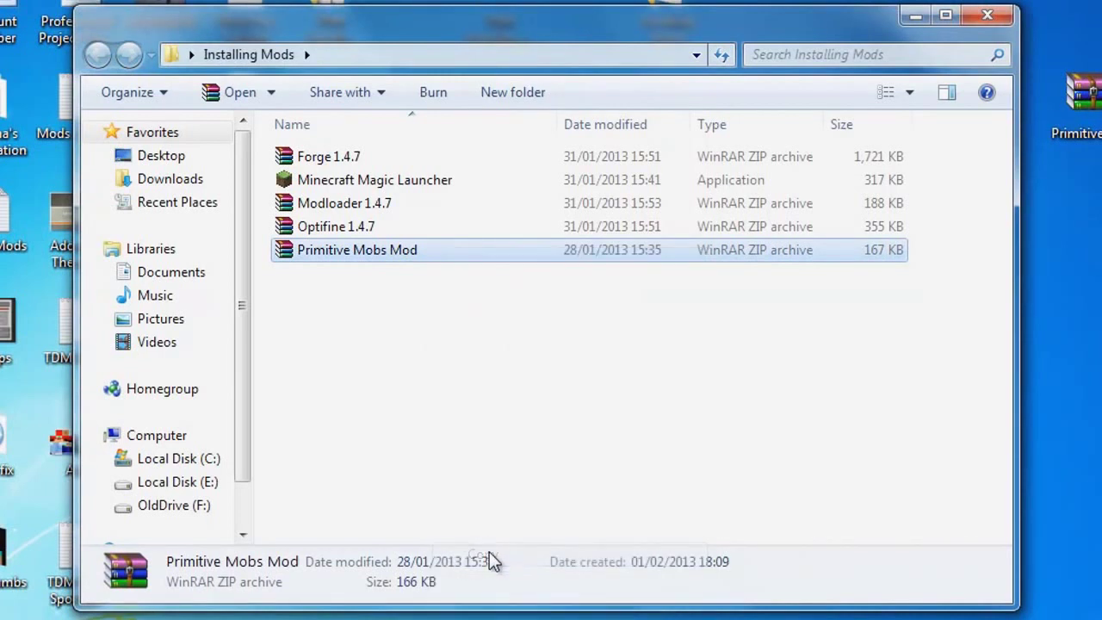
{"action": "left_click", "coordinate": [400, 54]}
{"action": "type", "text": "%appdata%"}
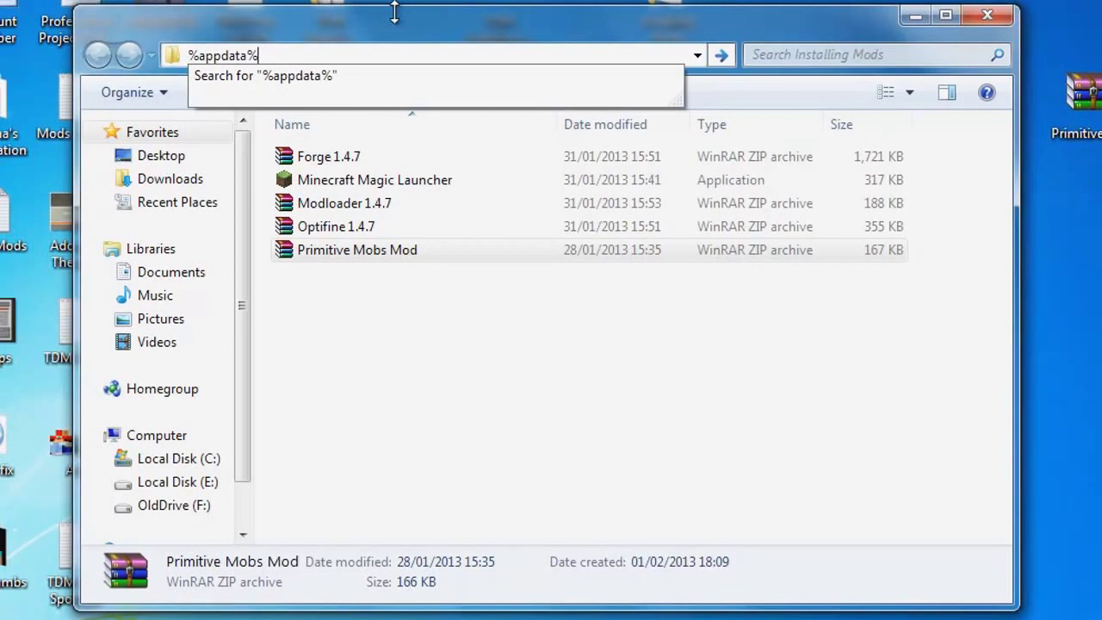
{"action": "key", "text": "Return"}
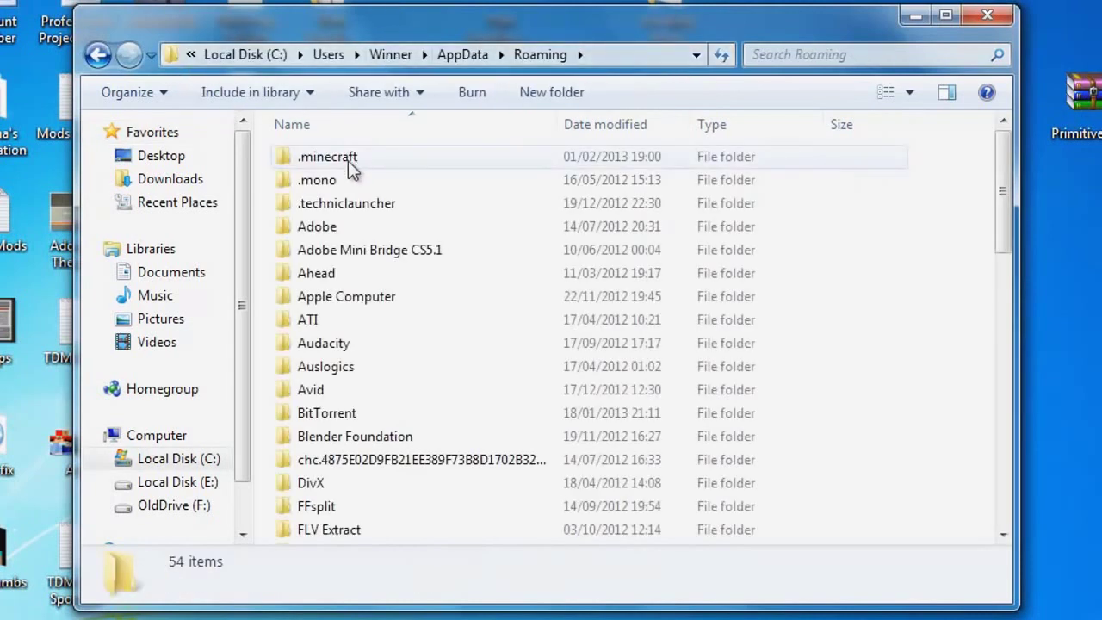
{"action": "double_click", "coordinate": [386, 159]}
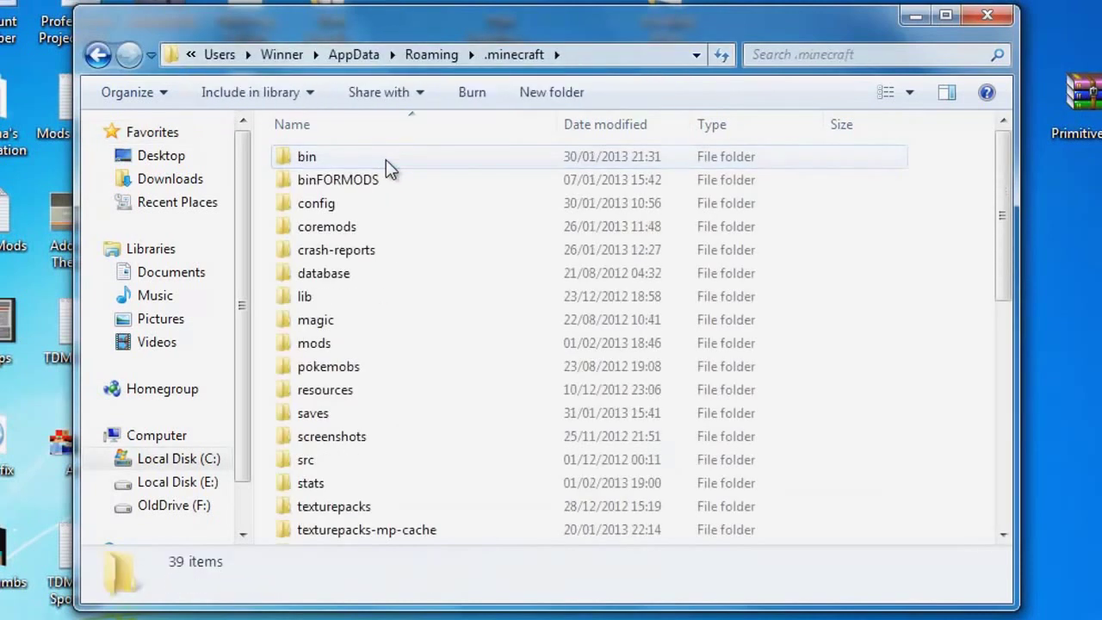
{"action": "double_click", "coordinate": [345, 347]}
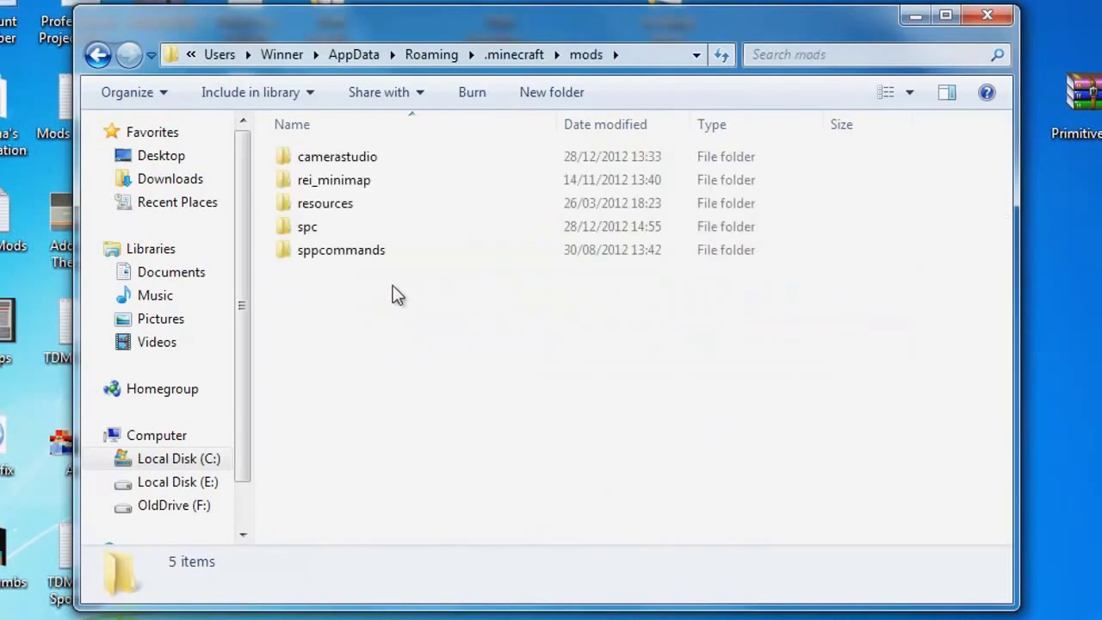
{"action": "right_click", "coordinate": [394, 280]}
{"action": "left_click", "coordinate": [474, 434]}
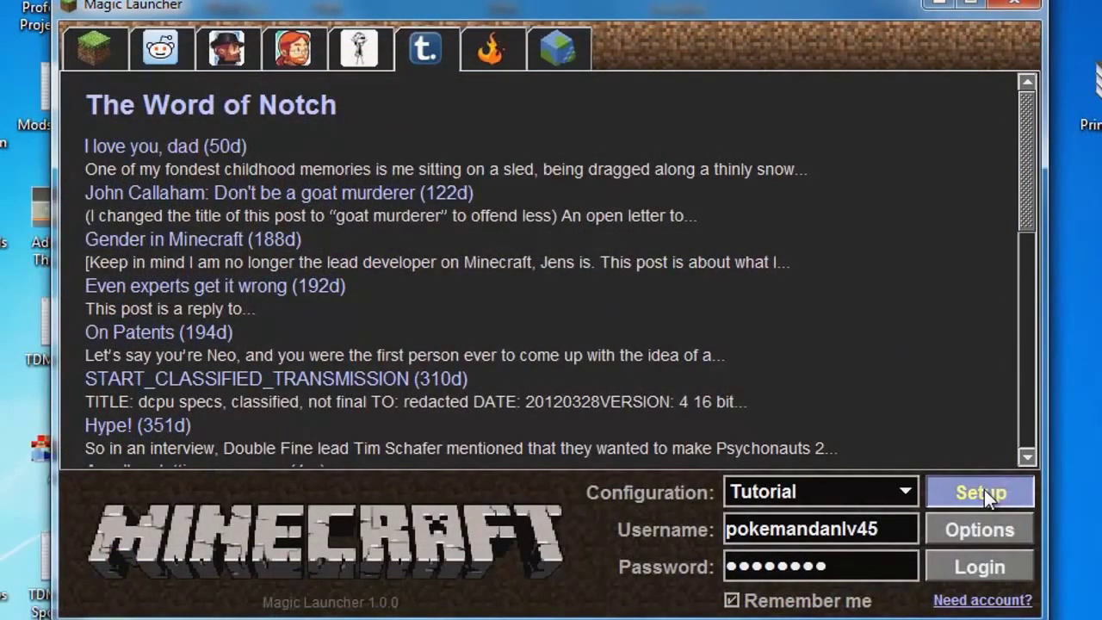
Step: In the Tutorial configuration's setup, deactivate Primitive Mobs Mod.zip, reactivate it by enabling External Mods, and save the setup
{"action": "left_click", "coordinate": [984, 490]}
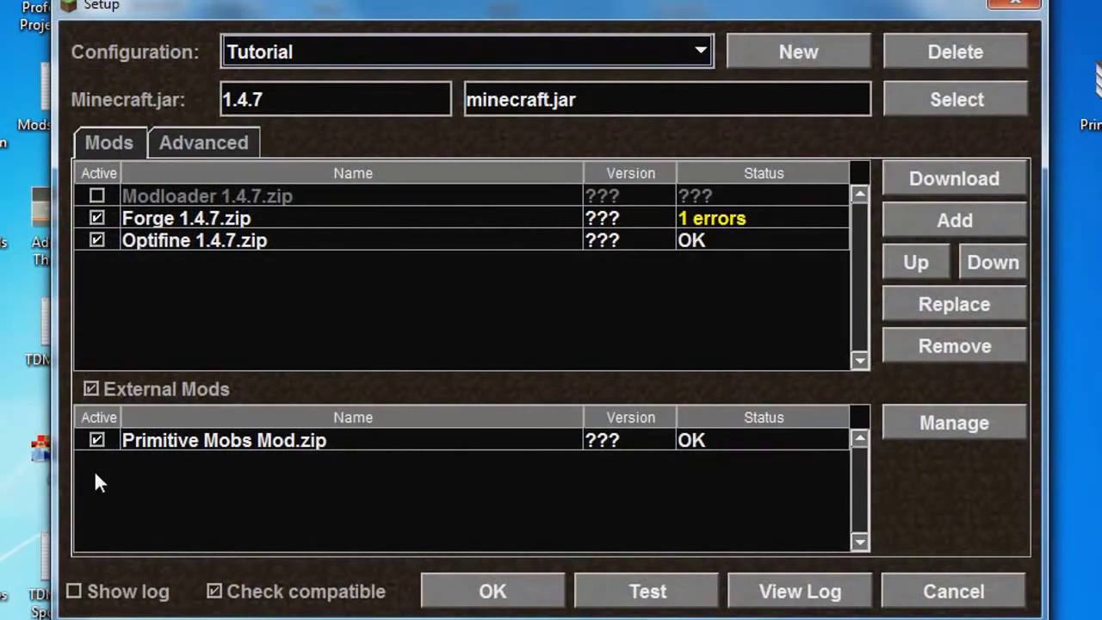
{"action": "left_click", "coordinate": [97, 440]}
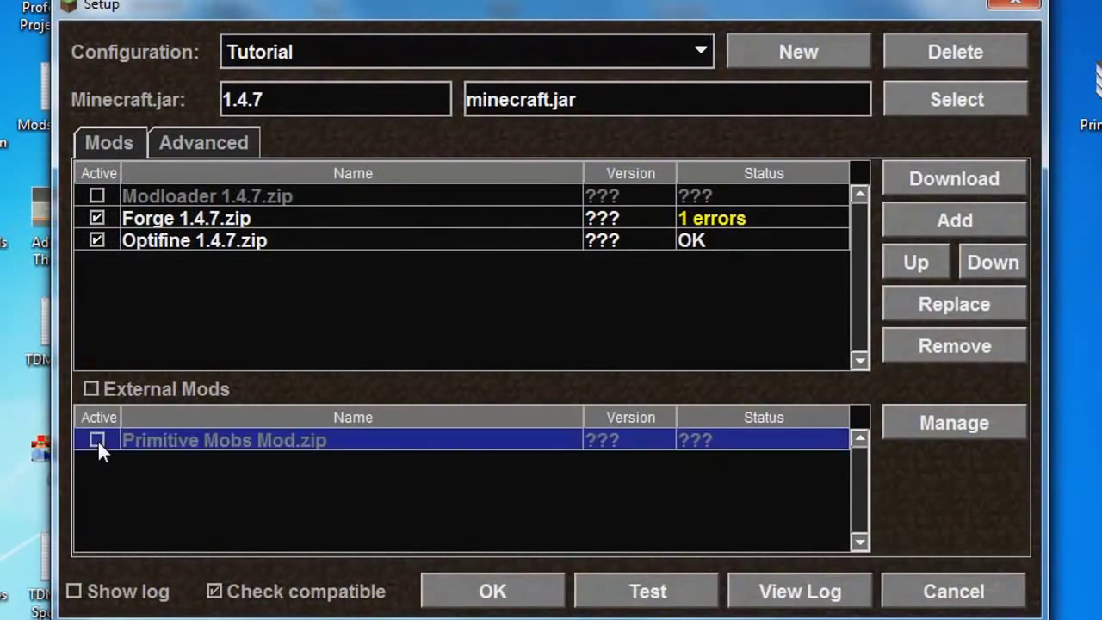
{"action": "left_click", "coordinate": [90, 389]}
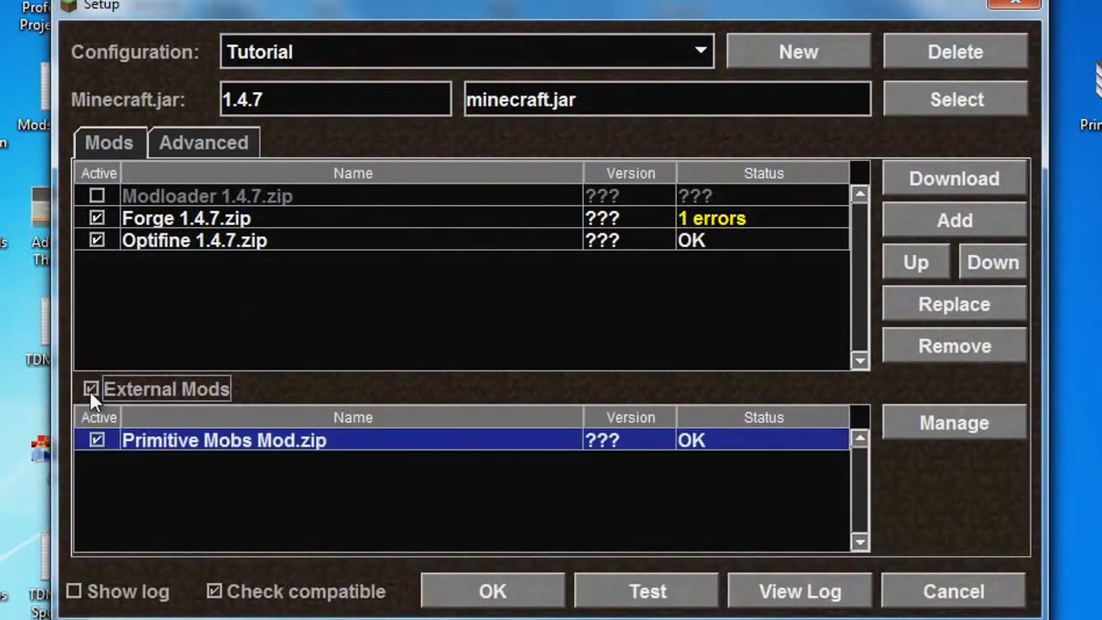
{"action": "left_click", "coordinate": [499, 594]}
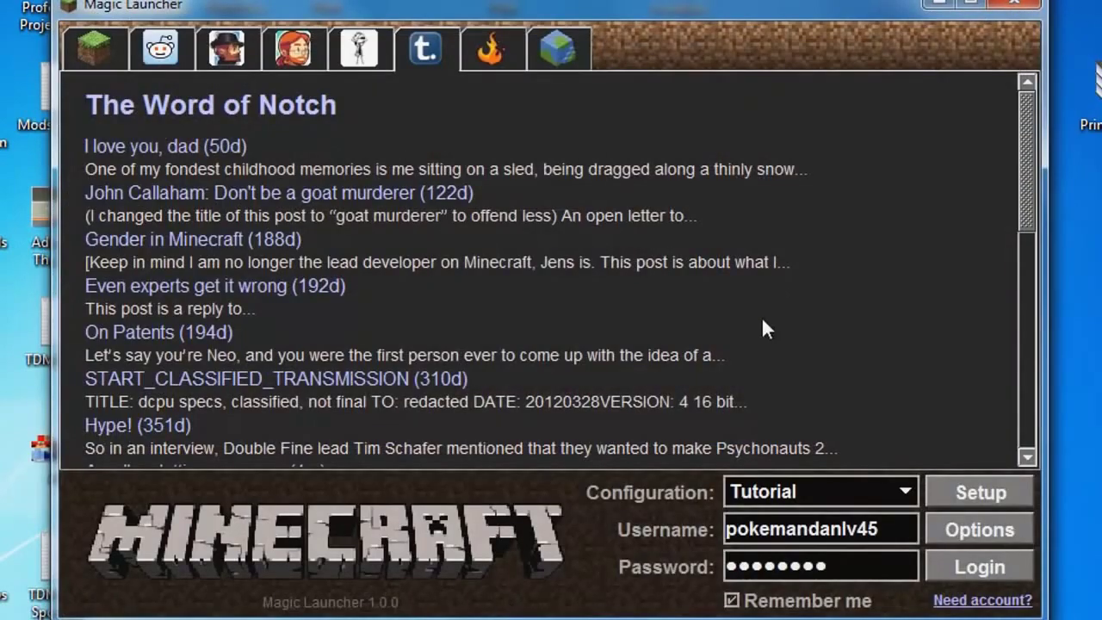